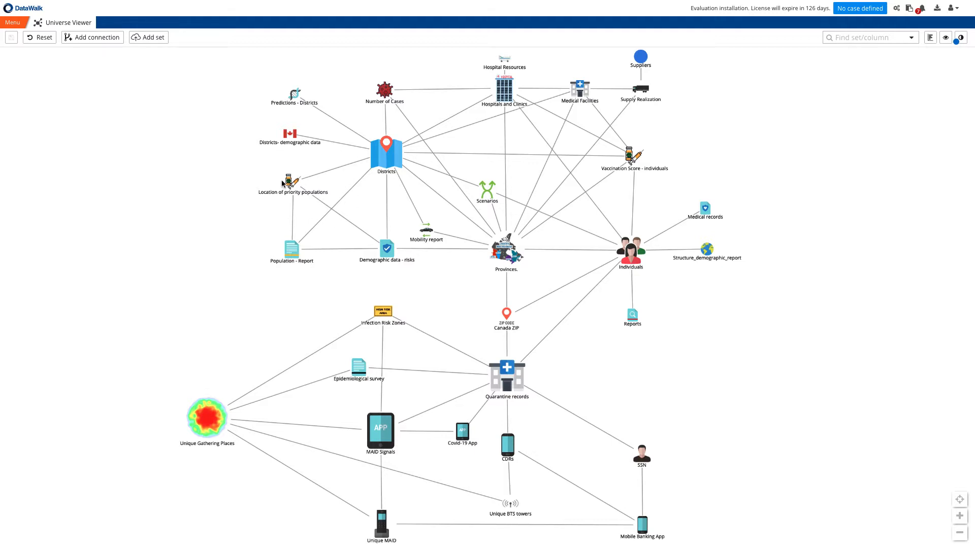
- Show the record counts of the MAID Signals and Quarantine records sets in the universe diagram
{"action": "scroll", "coordinate": [283, 184], "scroll_direction": "up", "scroll_amount": 3}
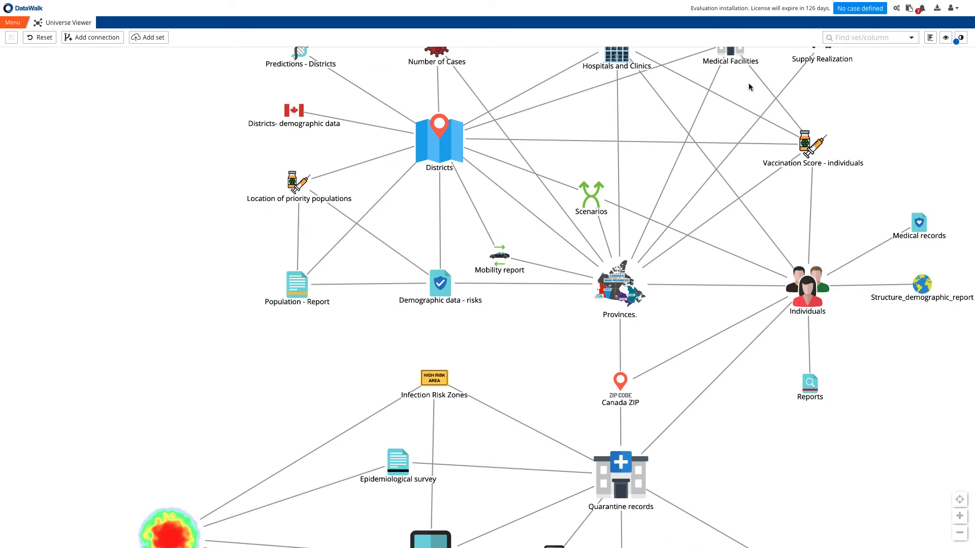
{"action": "left_click_drag", "start_coordinate": [748, 85], "coordinate": [732, 136]}
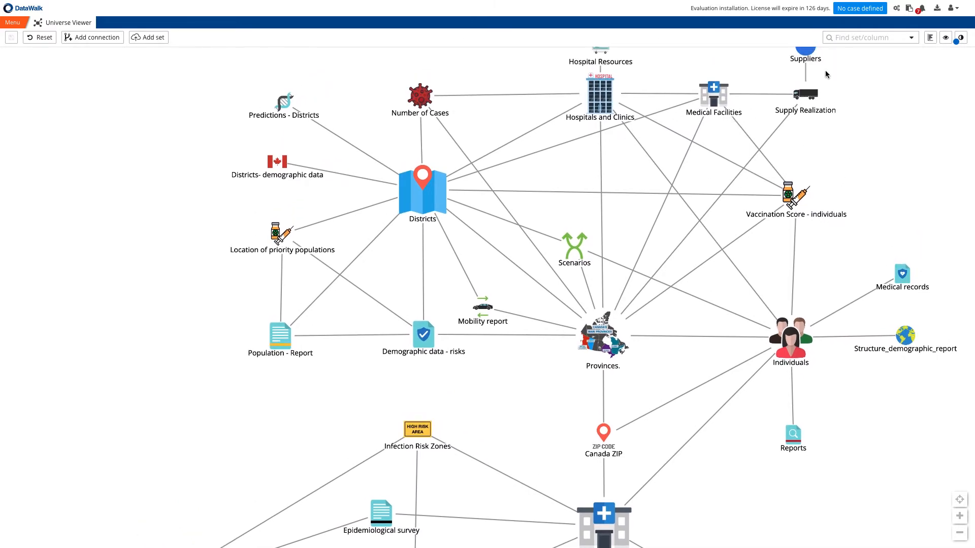
{"action": "scroll", "coordinate": [826, 75], "scroll_direction": "down", "scroll_amount": 2}
{"action": "left_click_drag", "start_coordinate": [881, 181], "coordinate": [794, 32]}
{"action": "scroll", "coordinate": [699, 266], "scroll_direction": "up", "scroll_amount": 1}
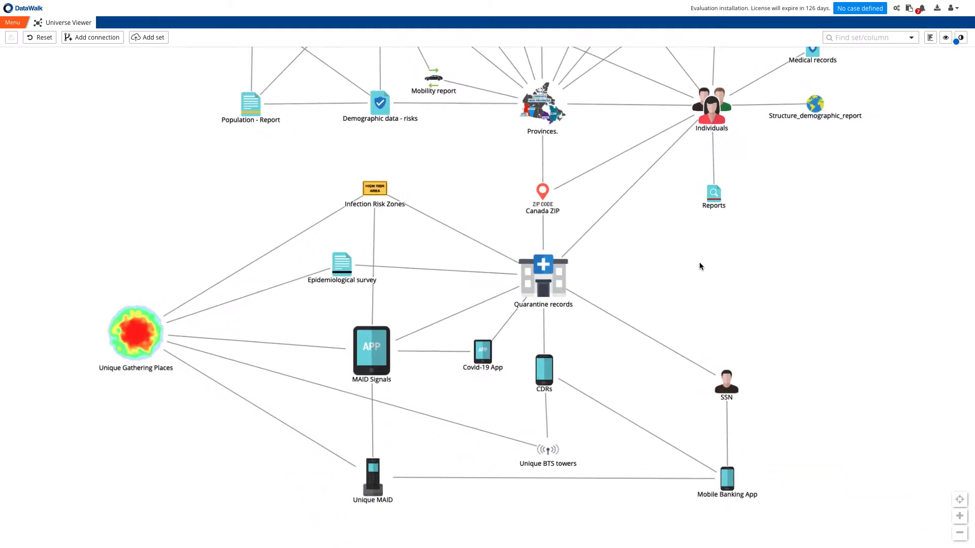
{"action": "left_click", "coordinate": [364, 346]}
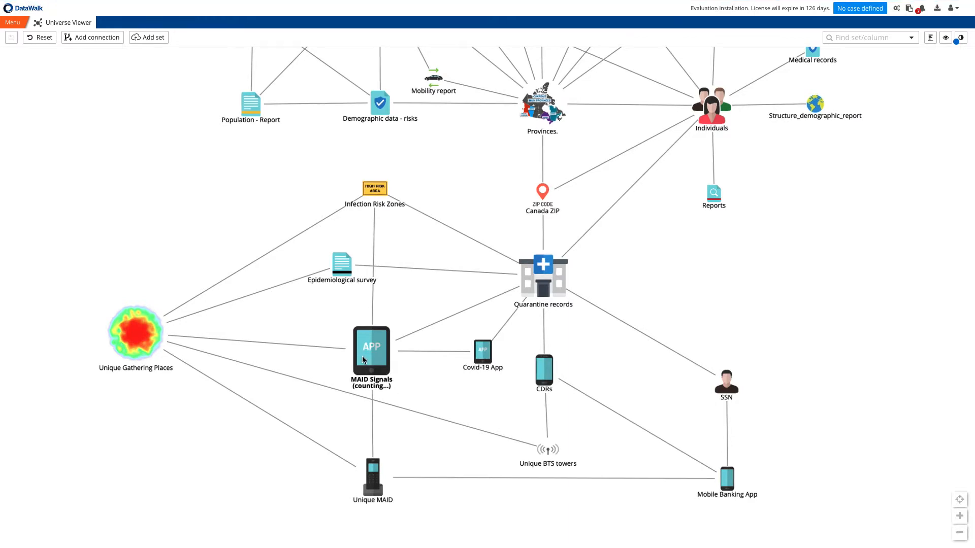
{"action": "left_click", "coordinate": [554, 266]}
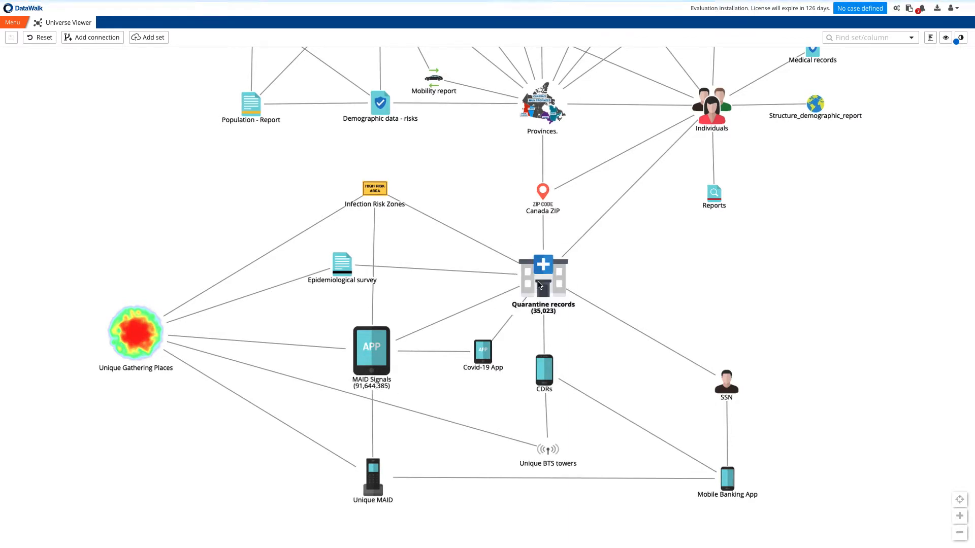
- Show the record counts of the Hospitals and Clinics, Medical Facilities and Hospital Resources sets
{"action": "scroll", "coordinate": [537, 282], "scroll_direction": "down", "scroll_amount": 1}
{"action": "left_click_drag", "start_coordinate": [488, 201], "coordinate": [489, 379]}
{"action": "left_click", "coordinate": [541, 130]}
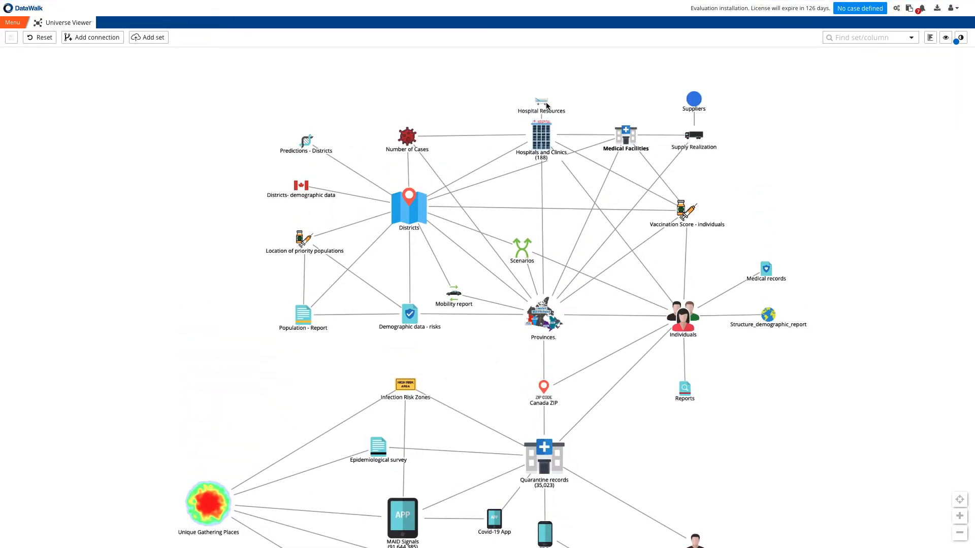
{"action": "left_click", "coordinate": [545, 104]}
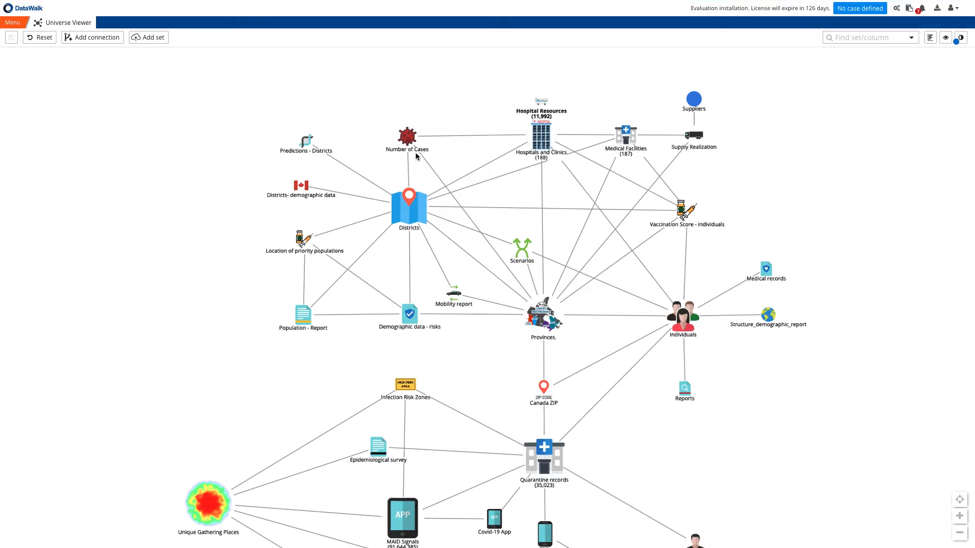
- Start an analysis from the Reports set and display its histograms
{"action": "scroll", "coordinate": [387, 137], "scroll_direction": "up", "scroll_amount": 2}
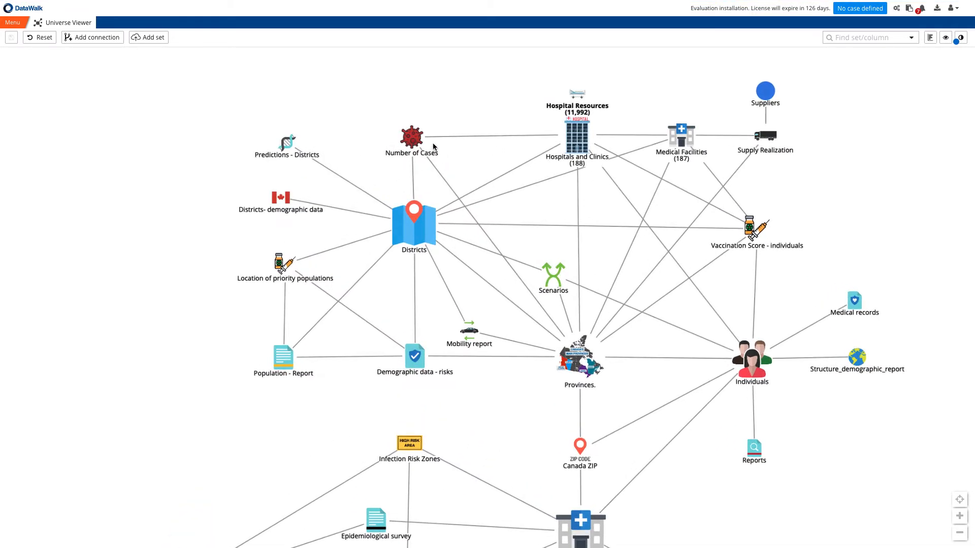
{"action": "scroll", "coordinate": [433, 147], "scroll_direction": "down", "scroll_amount": 3}
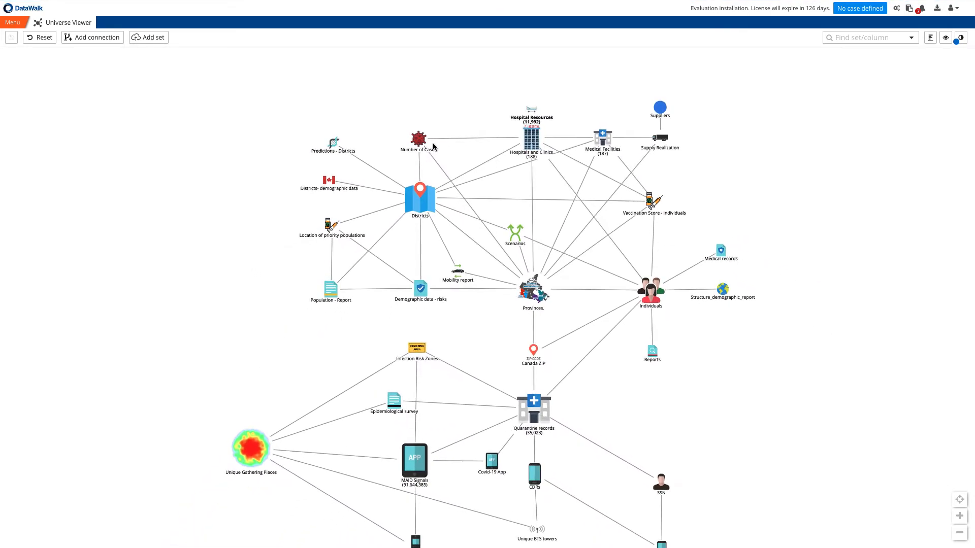
{"action": "left_click_drag", "start_coordinate": [433, 147], "coordinate": [438, 93]}
{"action": "left_click", "coordinate": [641, 297]}
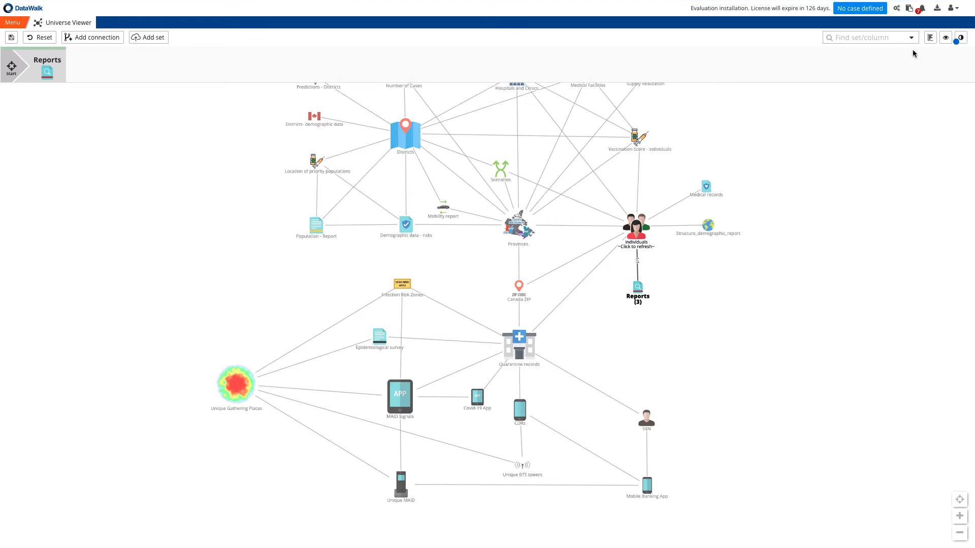
{"action": "left_click", "coordinate": [931, 38]}
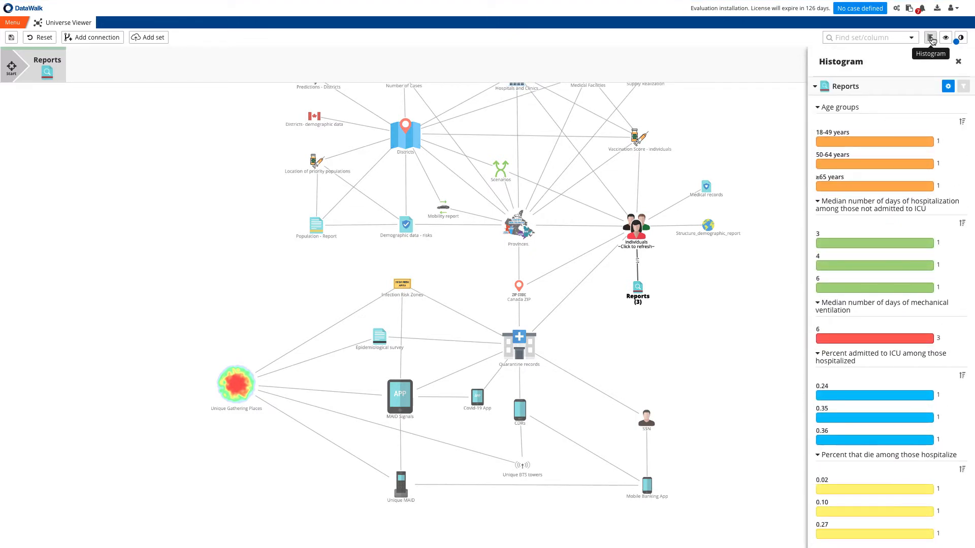
- Extend the analysis through Individuals to Structure_demographic_report, and back through Individuals to Medical records, to view the histograms of both sets
{"action": "left_click", "coordinate": [628, 233]}
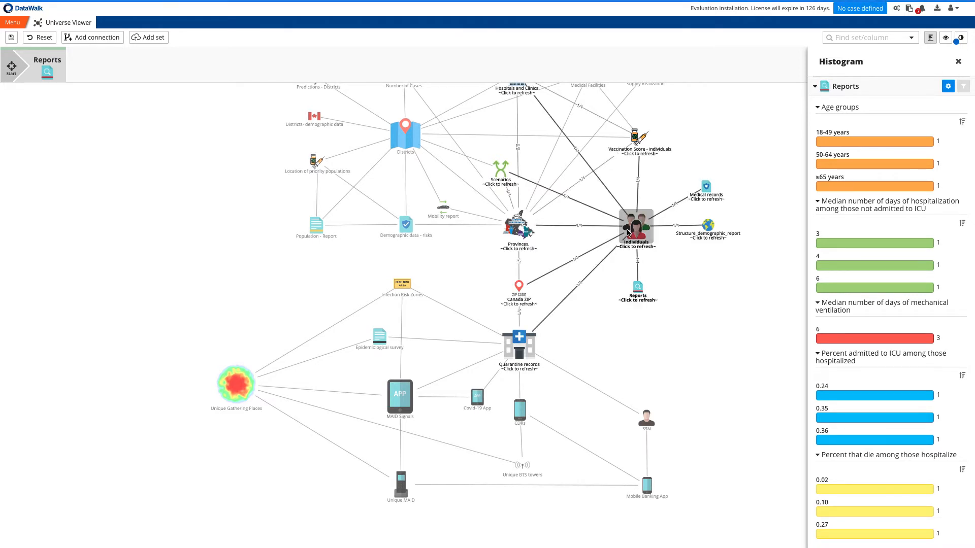
{"action": "left_click", "coordinate": [710, 225]}
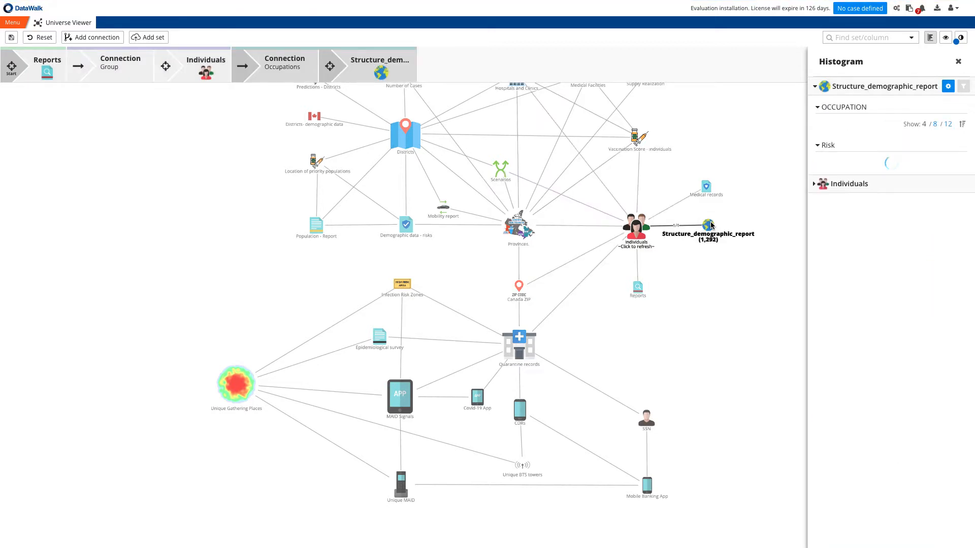
{"action": "left_click", "coordinate": [640, 234]}
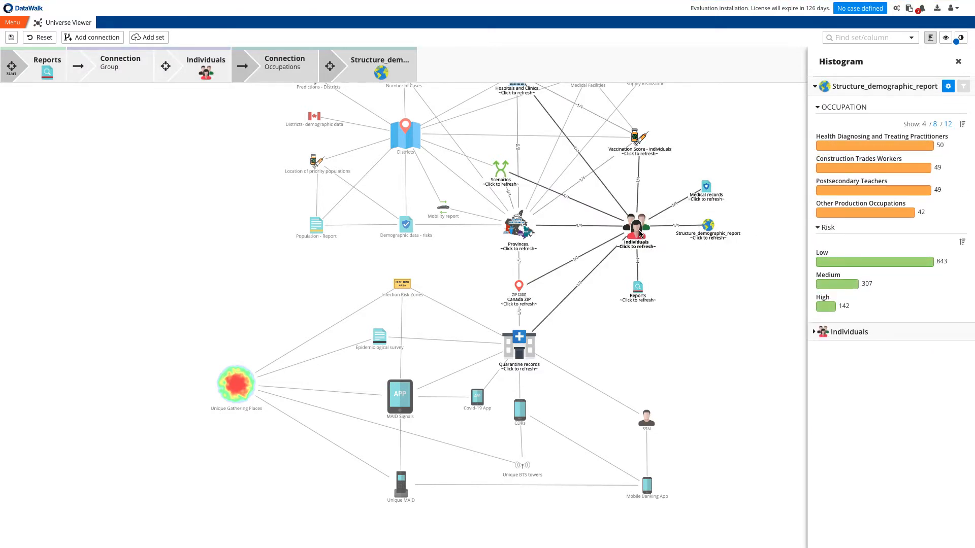
{"action": "left_click", "coordinate": [704, 191]}
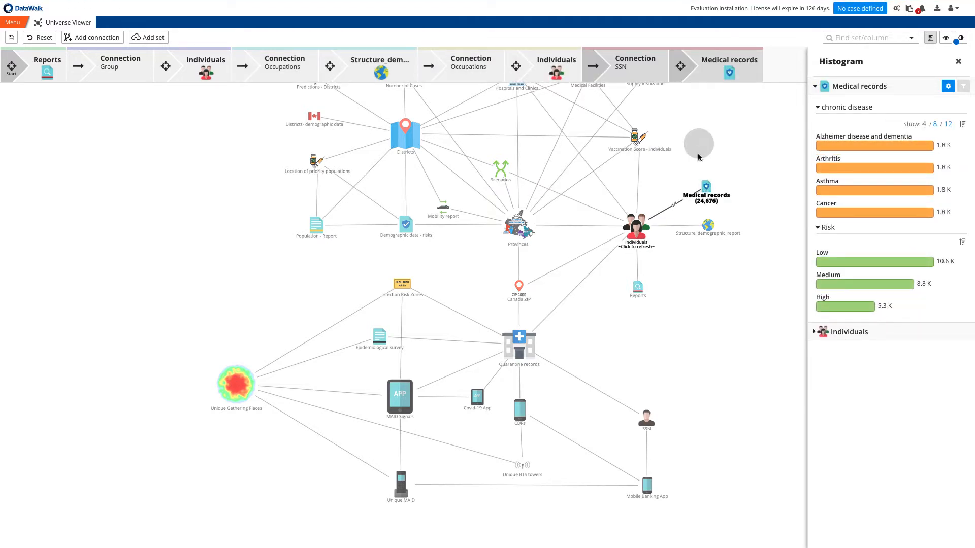
- Reset the current analysis and close the histogram display
{"action": "scroll", "coordinate": [642, 172], "scroll_direction": "up", "scroll_amount": 2}
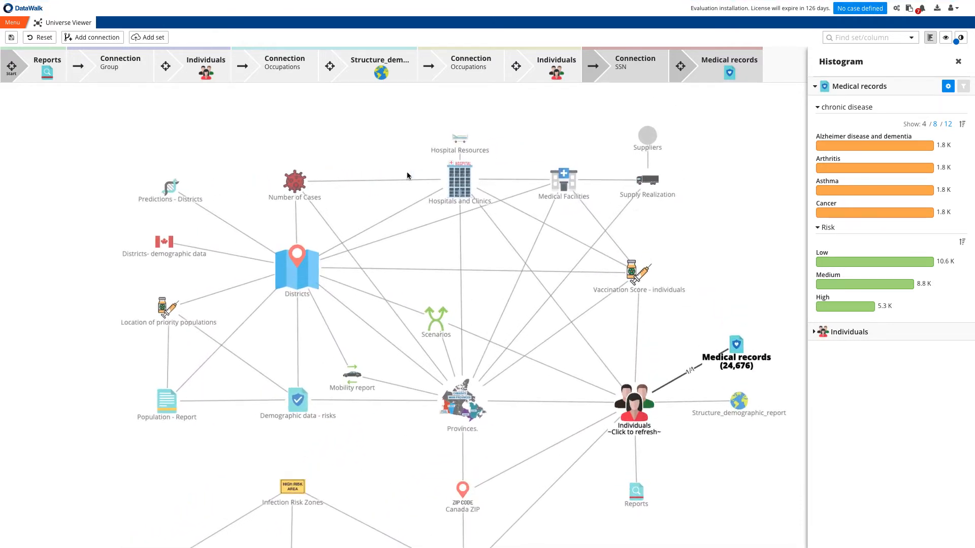
{"action": "left_click", "coordinate": [43, 37]}
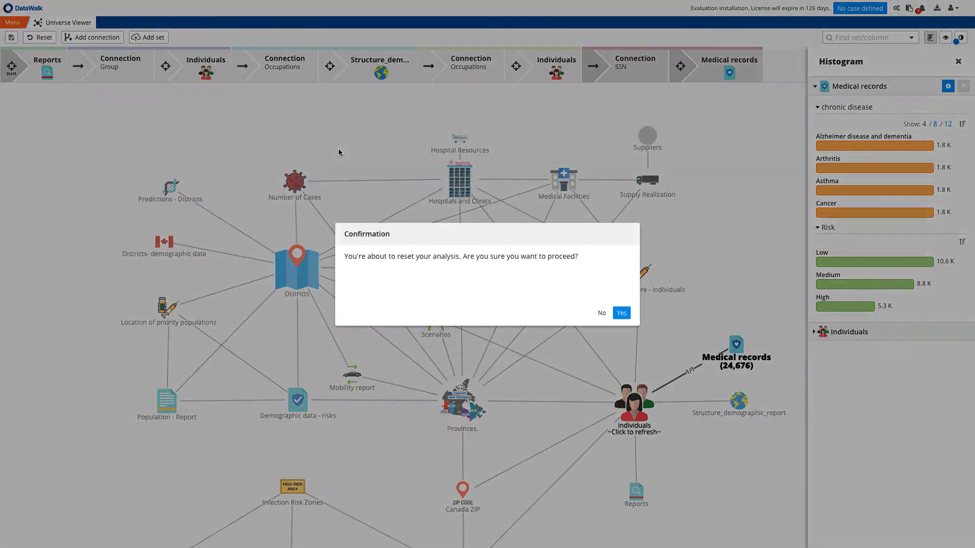
{"action": "left_click", "coordinate": [621, 312]}
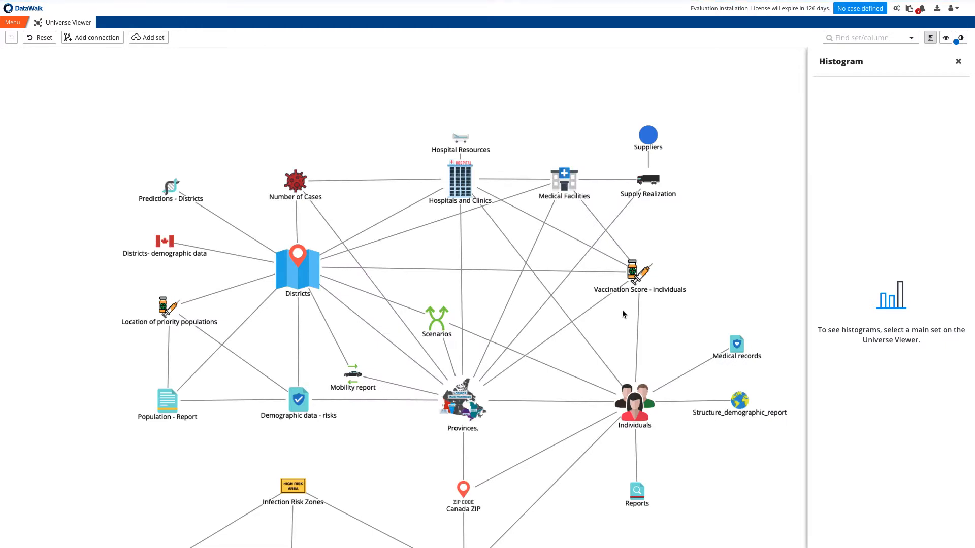
{"action": "left_click", "coordinate": [958, 61]}
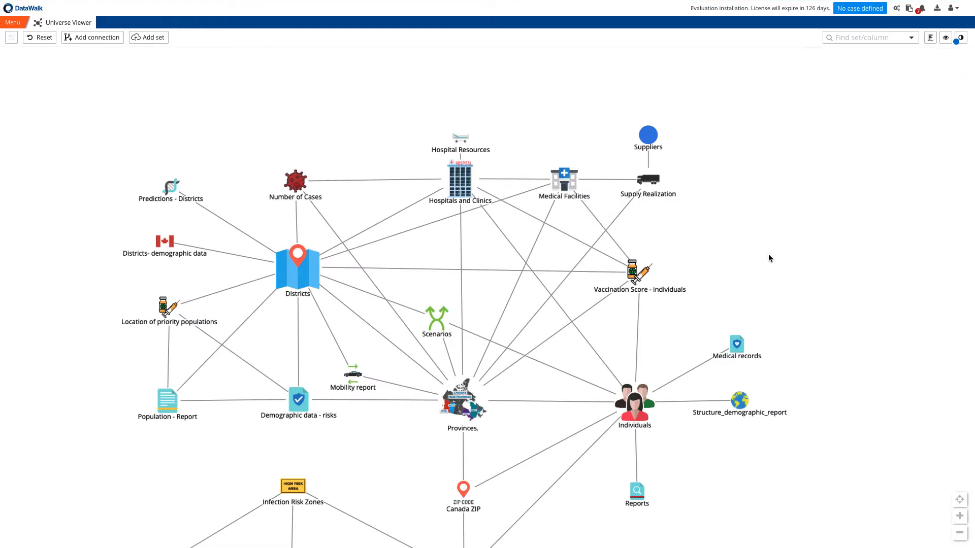
- Start an analysis from the Vaccination Score - individuals set, view its category and score histograms, and close them
{"action": "left_click_drag", "start_coordinate": [768, 254], "coordinate": [805, 190]}
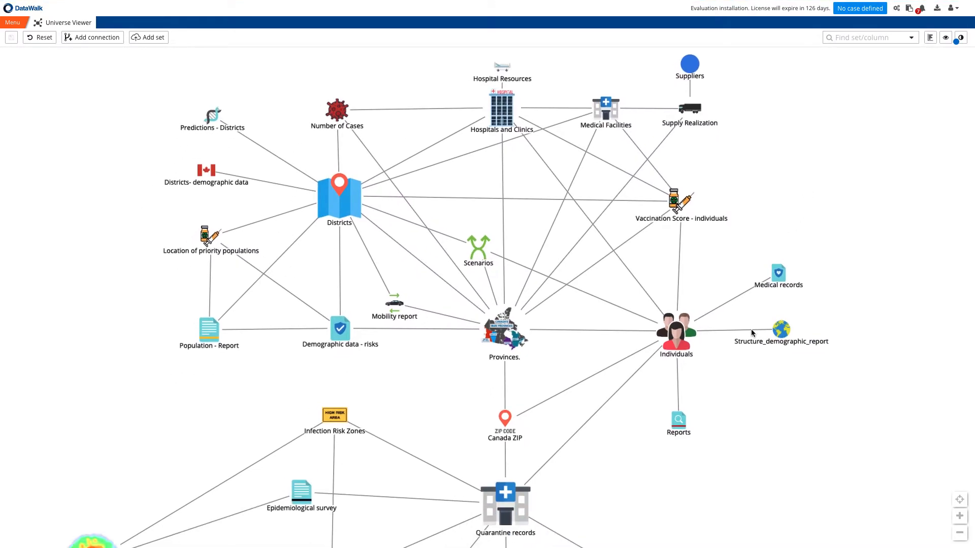
{"action": "scroll", "coordinate": [657, 316], "scroll_direction": "up", "scroll_amount": 2}
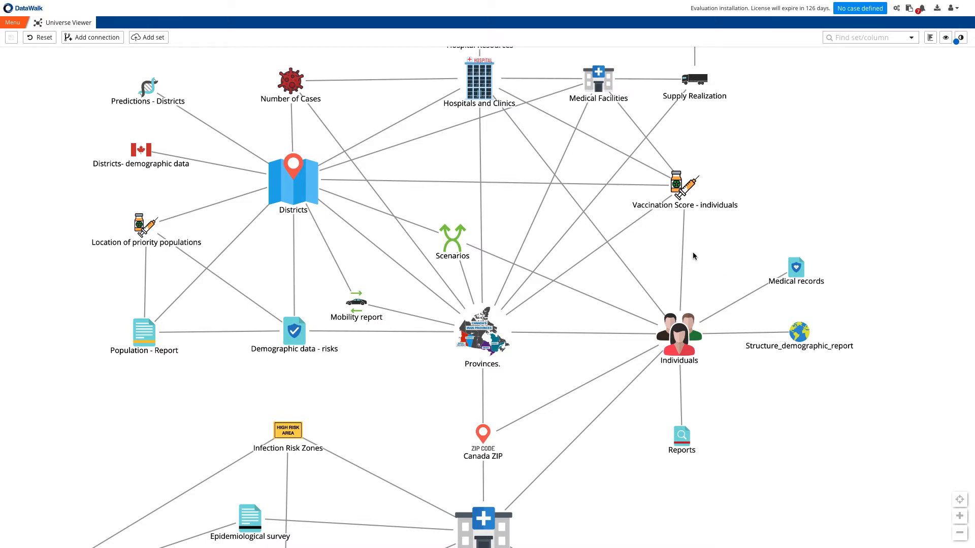
{"action": "left_click", "coordinate": [684, 204]}
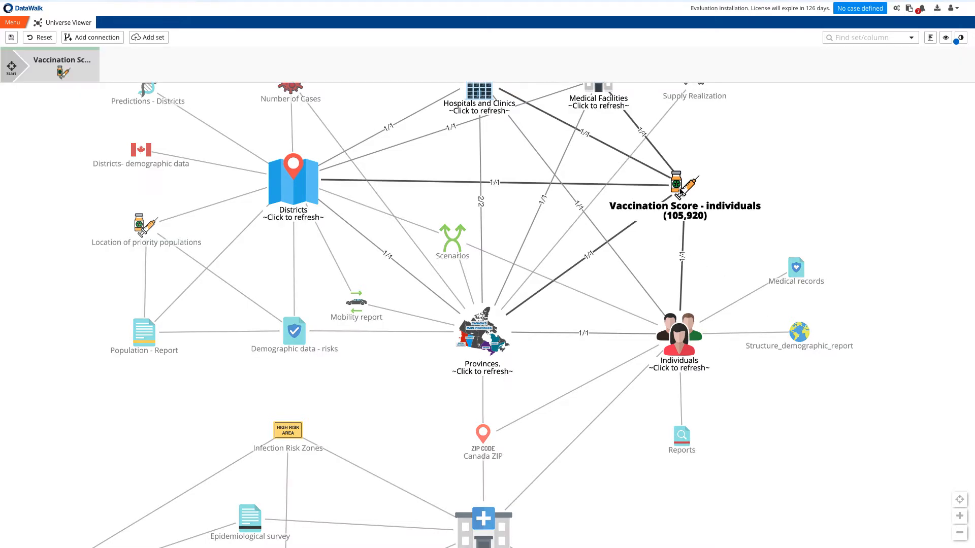
{"action": "left_click", "coordinate": [932, 38]}
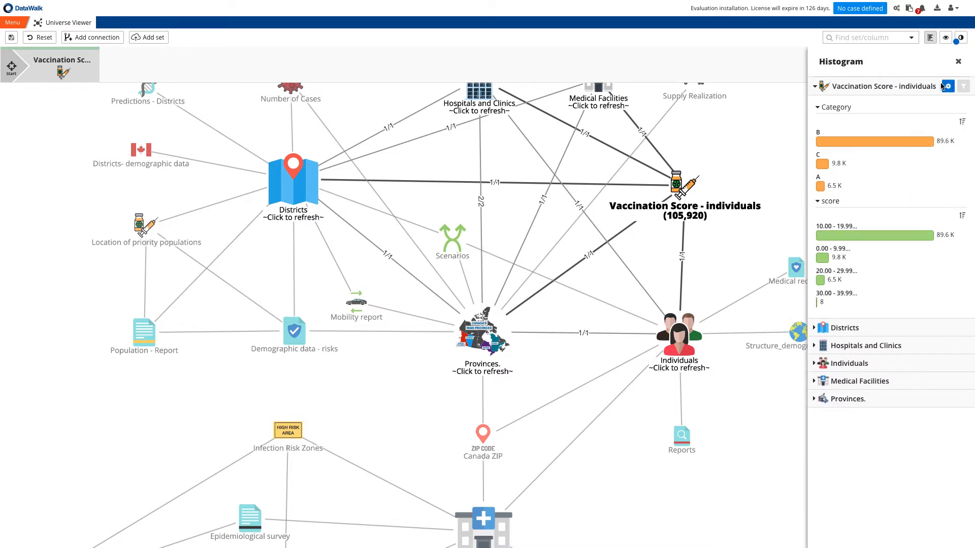
{"action": "left_click", "coordinate": [958, 63]}
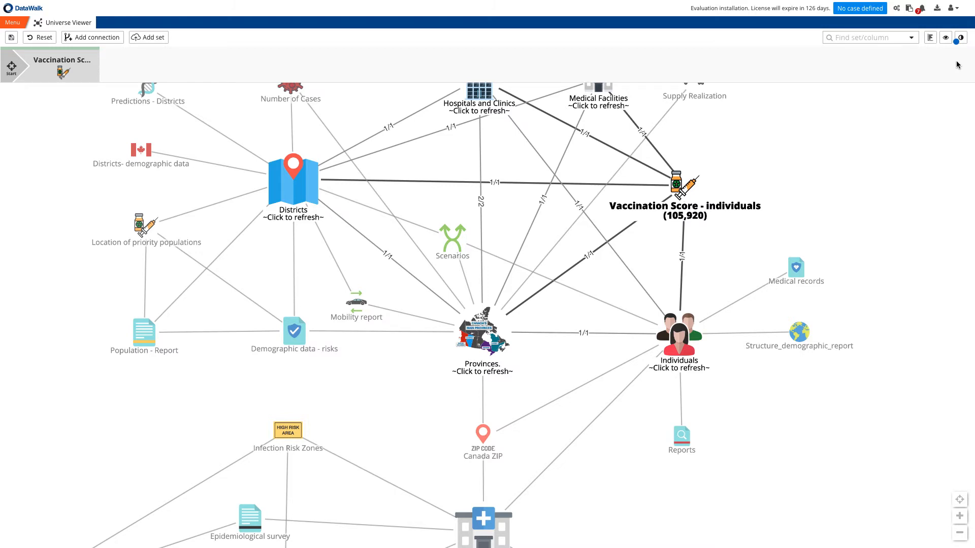
- Open the duplicate-score settings of Vaccination Score - individuals to review the risk analyses and their weights, and close them without saving
{"action": "right_click", "coordinate": [682, 189]}
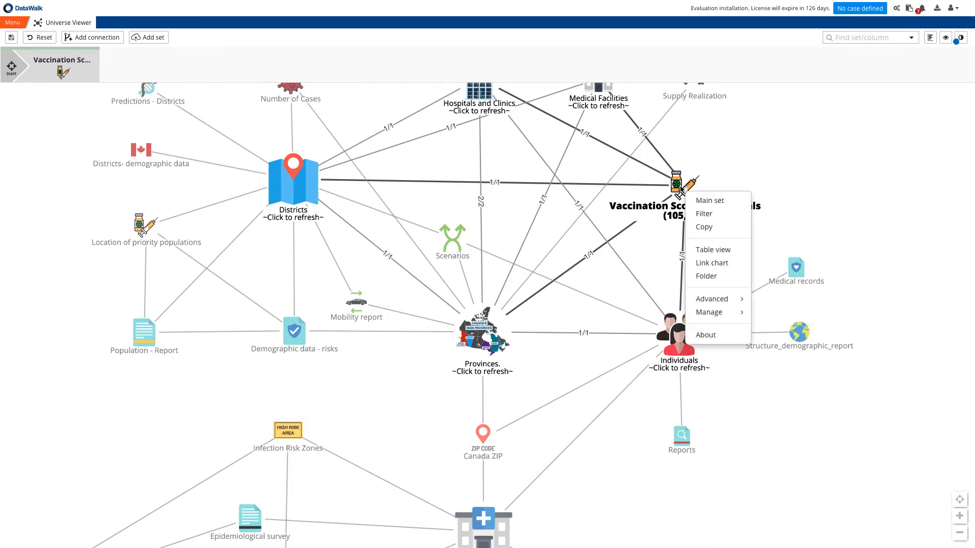
{"action": "mouse_move", "coordinate": [716, 315]}
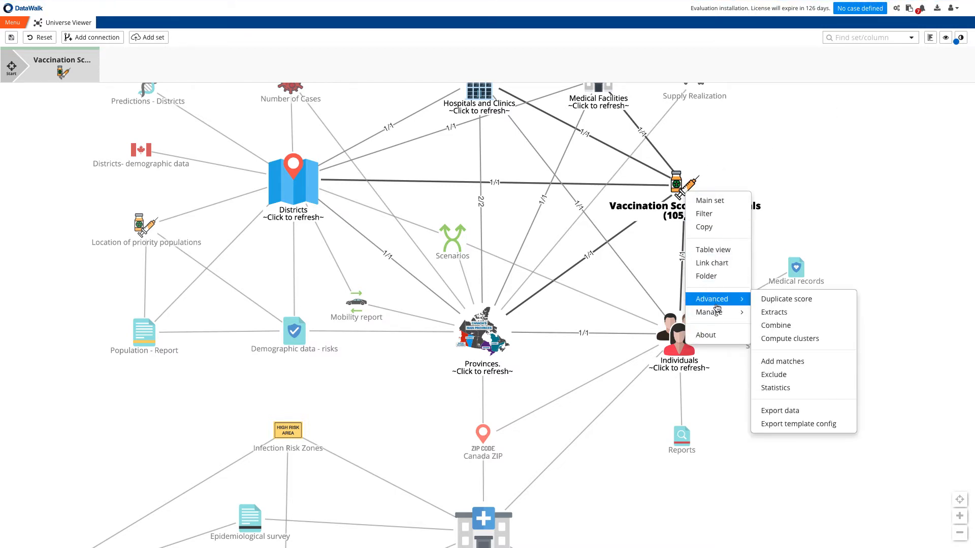
{"action": "left_click", "coordinate": [774, 298]}
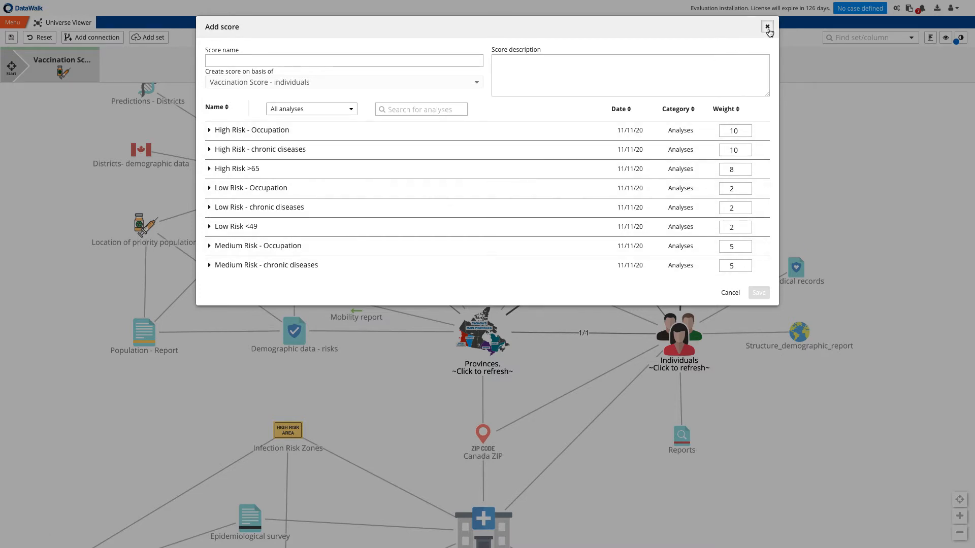
{"action": "left_click", "coordinate": [767, 27]}
- Open the Workspace and display the scoreboard of the Priority A - vaccination analysis
{"action": "left_click", "coordinate": [13, 23]}
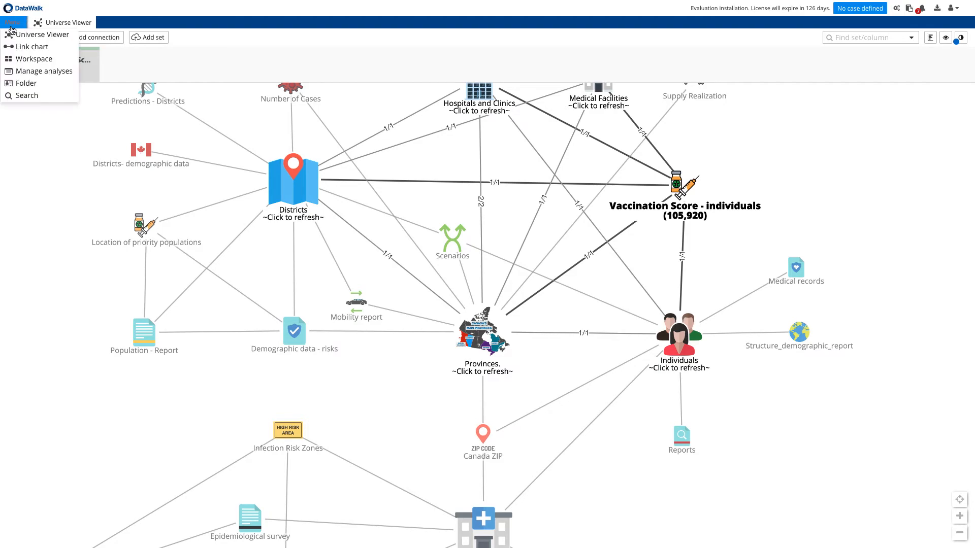
{"action": "left_click", "coordinate": [24, 59]}
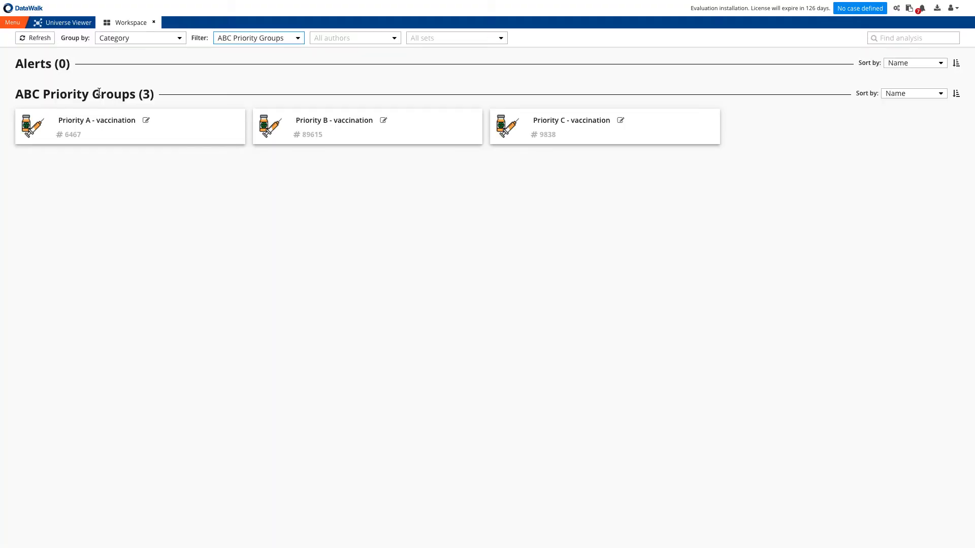
{"action": "left_click", "coordinate": [114, 121]}
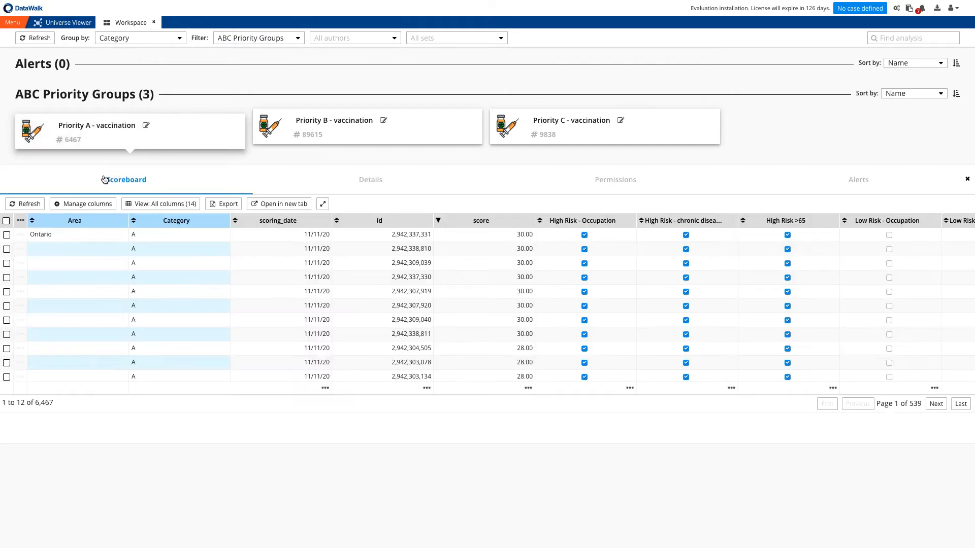
- Open the folder of the first scoreboard record and view its linked individuals, provinces, districts and medical facilities
{"action": "left_click", "coordinate": [20, 235]}
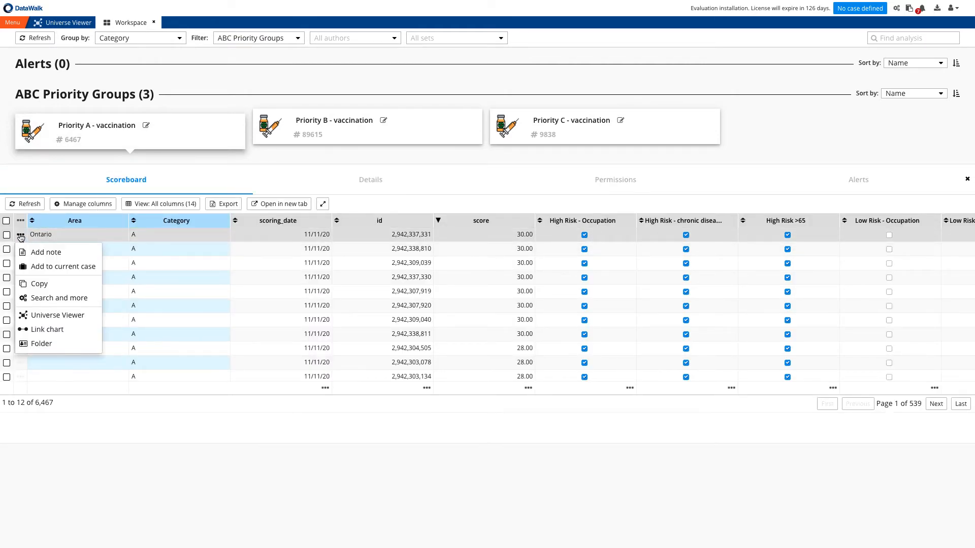
{"action": "left_click", "coordinate": [28, 344]}
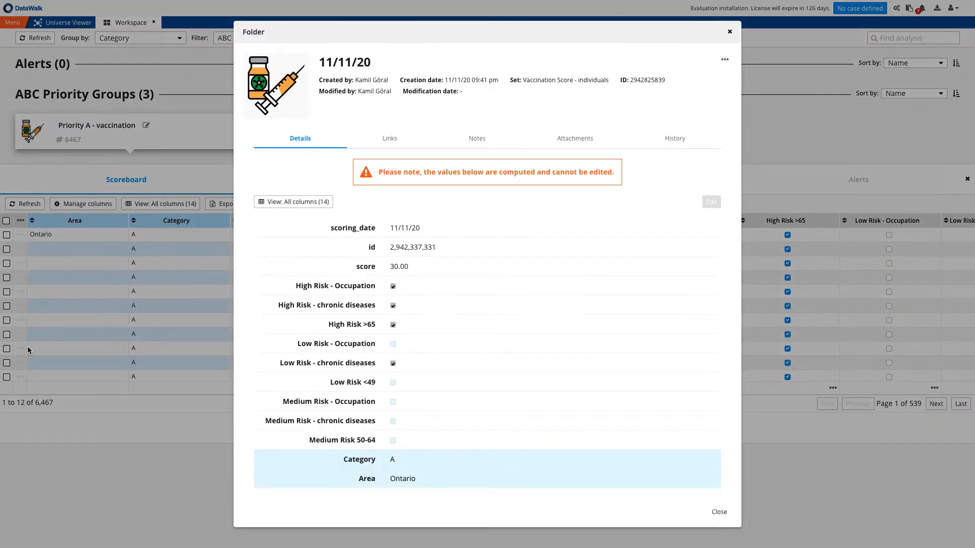
{"action": "left_click", "coordinate": [392, 143]}
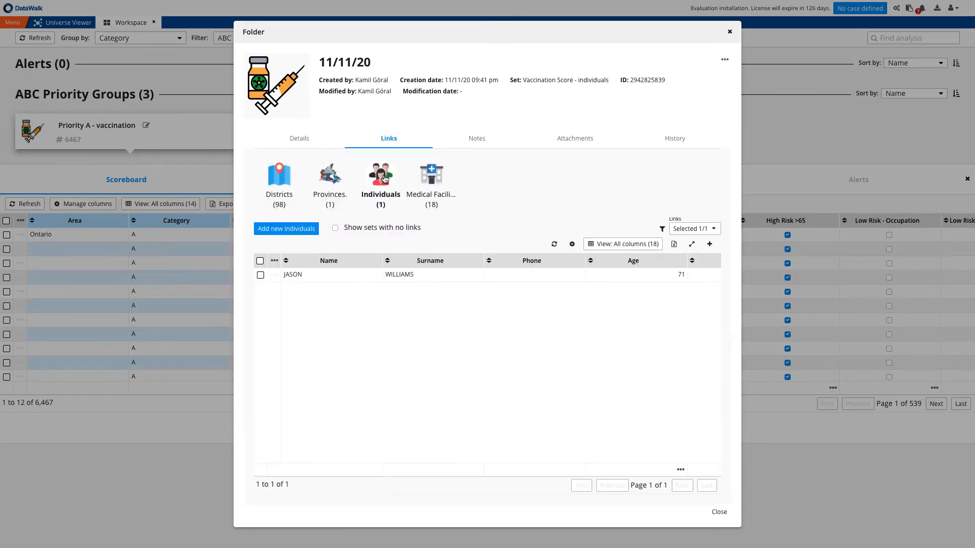
{"action": "left_click", "coordinate": [327, 179]}
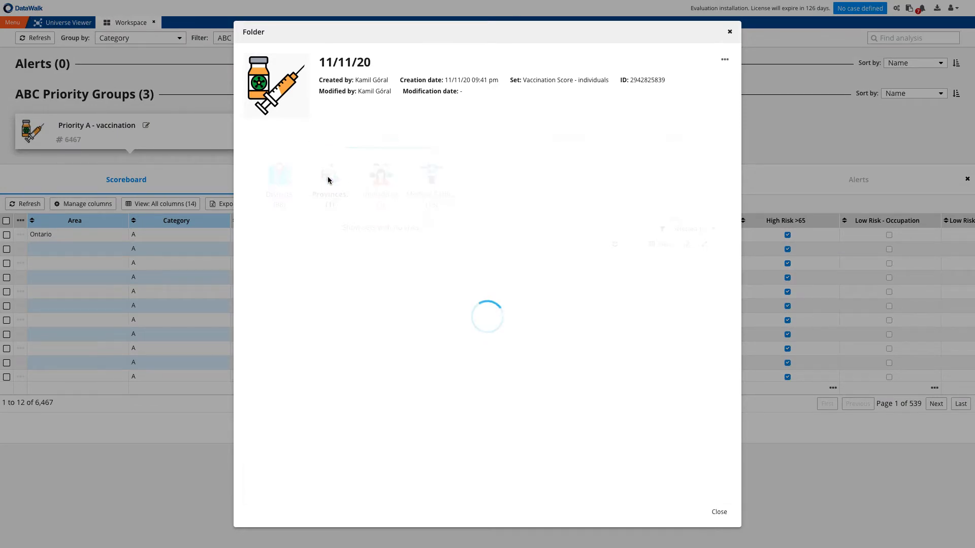
{"action": "left_click", "coordinate": [280, 180]}
{"action": "left_click", "coordinate": [430, 175]}
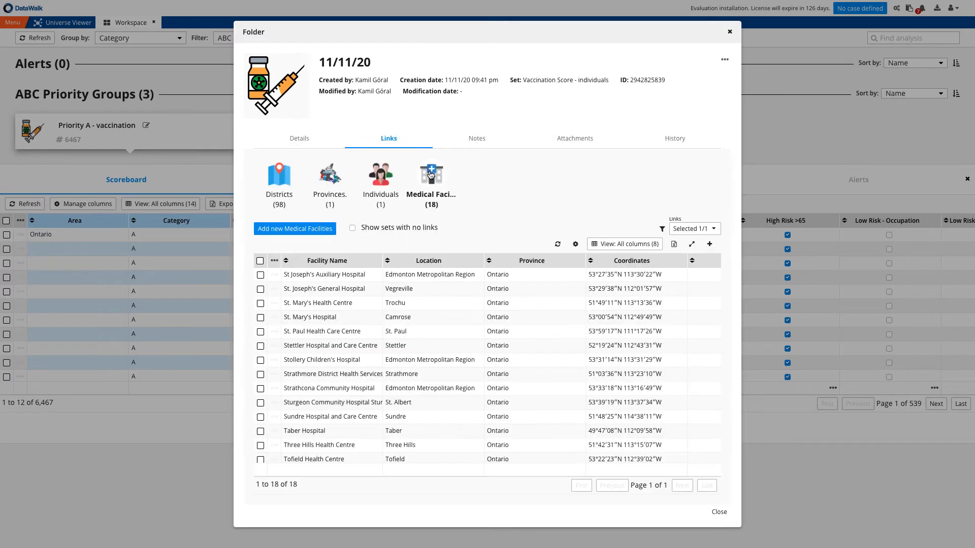
- Export the opened vaccination score record's folder to a PDF file, including its details, notes and all links
{"action": "left_click", "coordinate": [723, 59]}
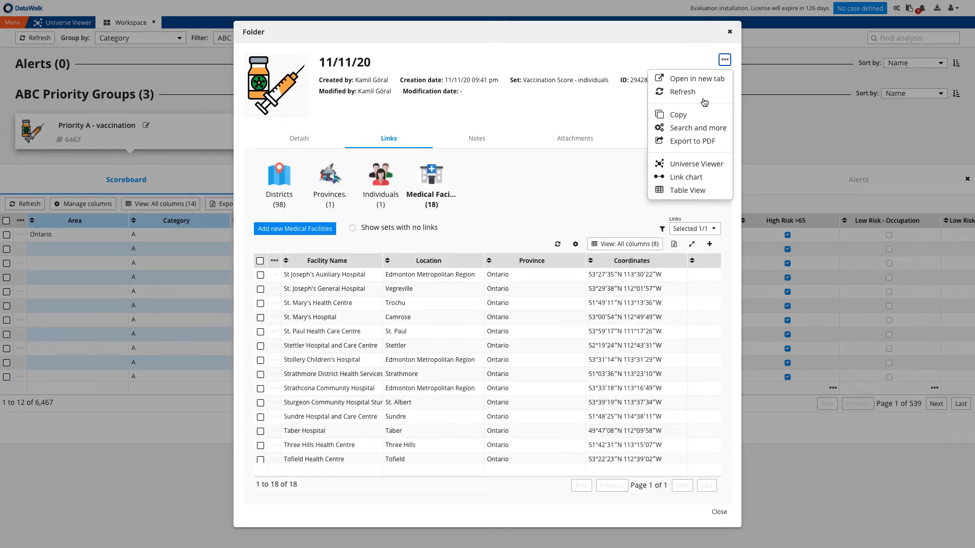
{"action": "left_click", "coordinate": [703, 144]}
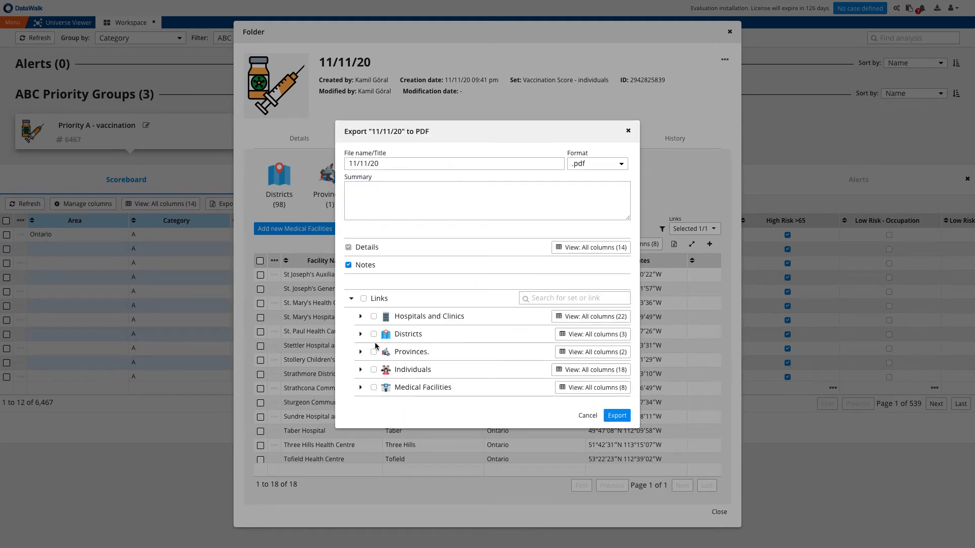
{"action": "left_click", "coordinate": [364, 299]}
{"action": "left_click", "coordinate": [609, 417]}
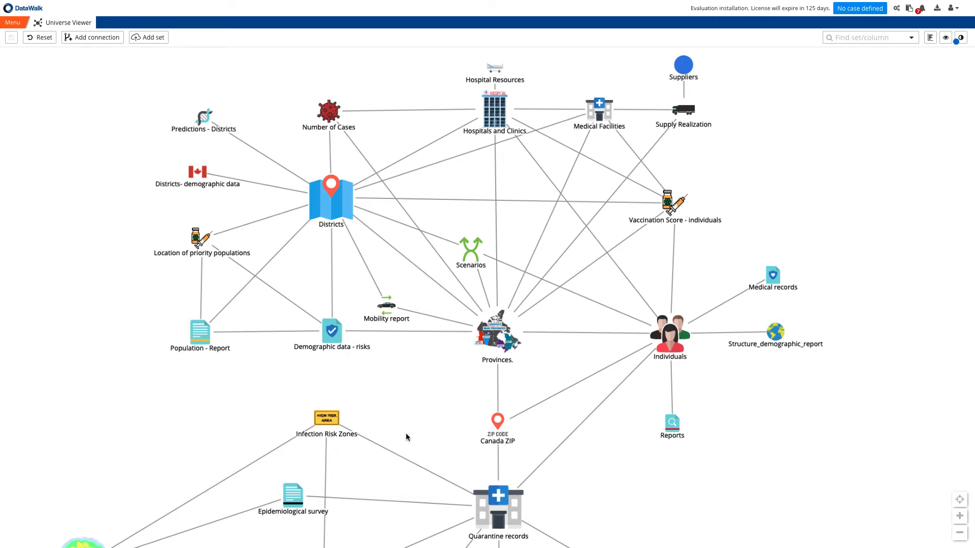
- Start an analysis from the Location of priority populations set, view its category and score histograms, and close them
{"action": "left_click", "coordinate": [196, 240]}
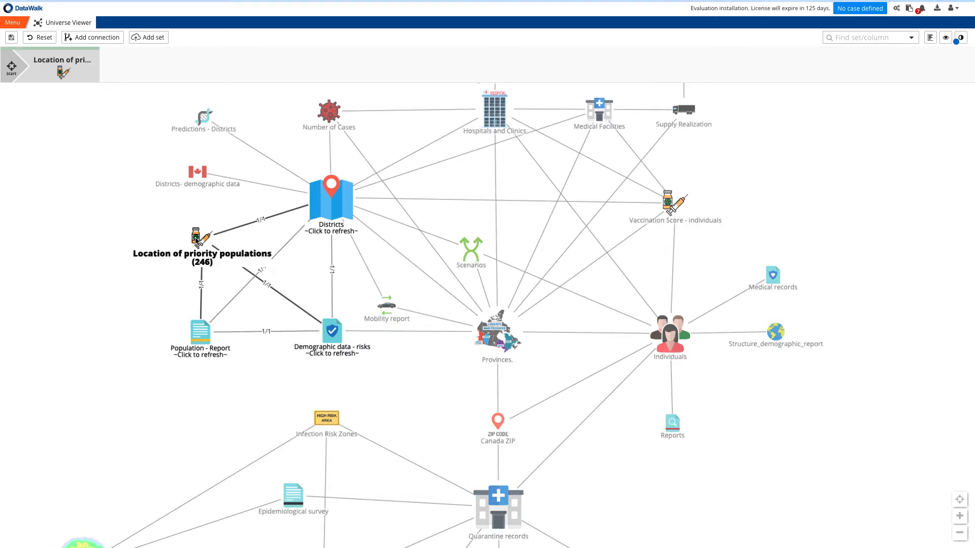
{"action": "left_click", "coordinate": [929, 38]}
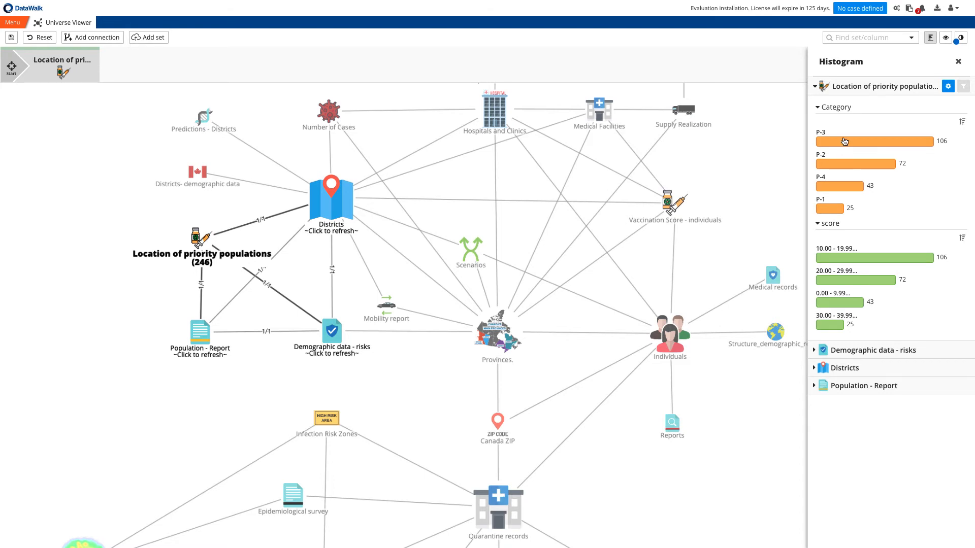
{"action": "left_click", "coordinate": [959, 62]}
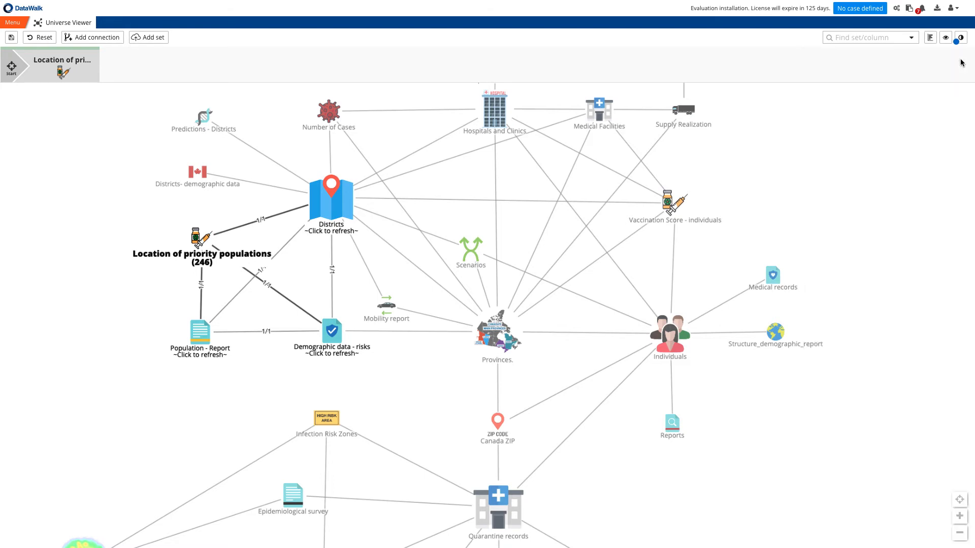
- From the Location of priority populations table, chart the six areas scoring 37 plus West Vancouver—Sunshine Coast—Sea to Sky Country on a link chart map
{"action": "right_click", "coordinate": [199, 240]}
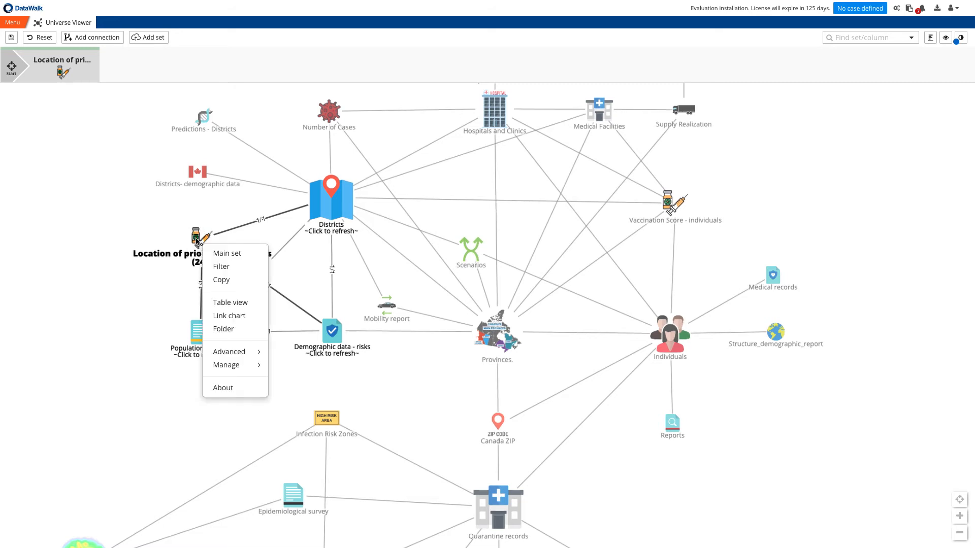
{"action": "left_click", "coordinate": [227, 303]}
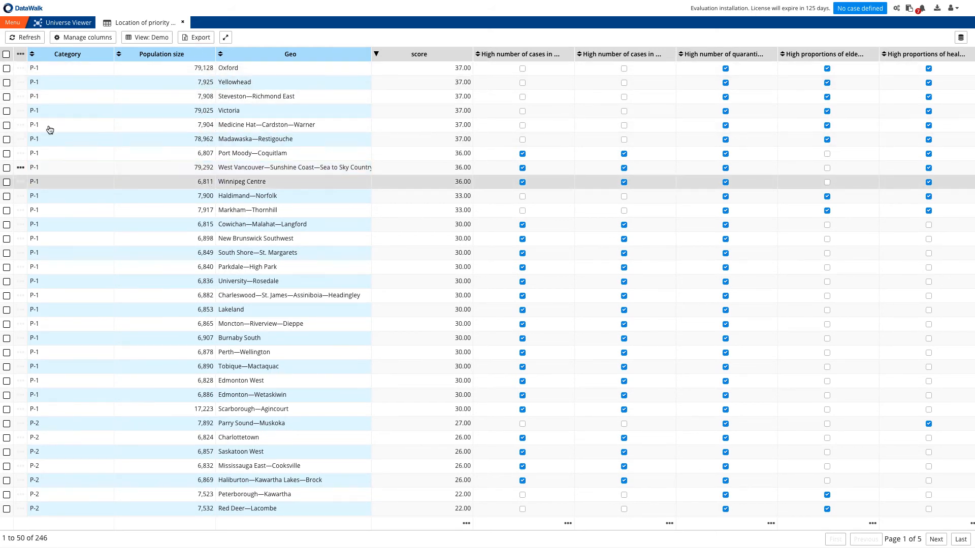
{"action": "left_click", "coordinate": [7, 68]}
{"action": "left_click", "coordinate": [7, 82]}
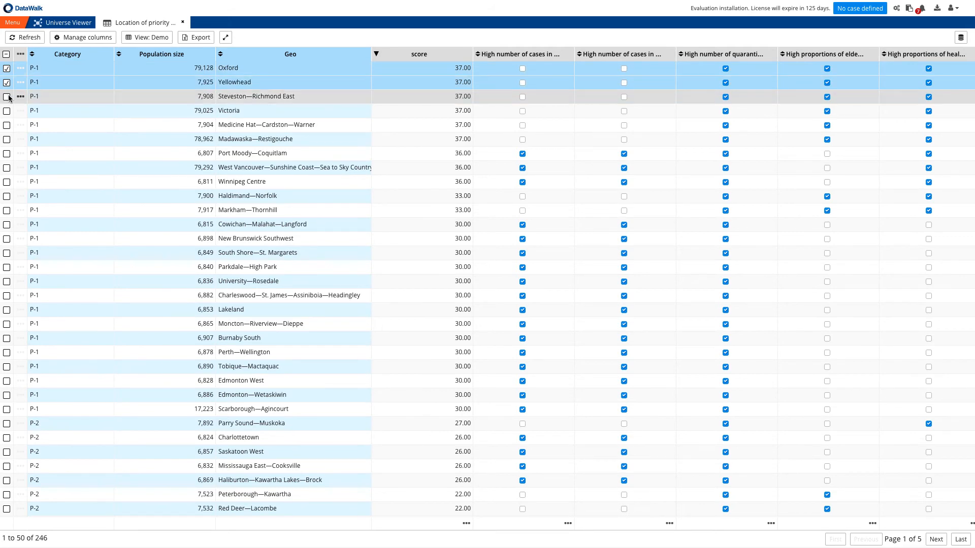
{"action": "left_click", "coordinate": [7, 97]}
{"action": "left_click", "coordinate": [6, 111]}
{"action": "left_click", "coordinate": [6, 125]}
{"action": "left_click", "coordinate": [7, 139]}
{"action": "left_click", "coordinate": [6, 167]}
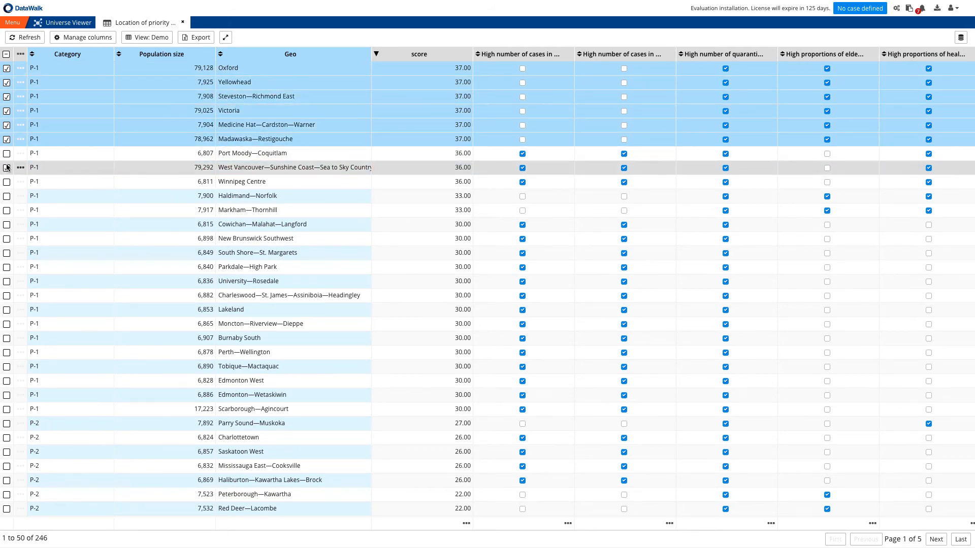
{"action": "left_click", "coordinate": [20, 54]}
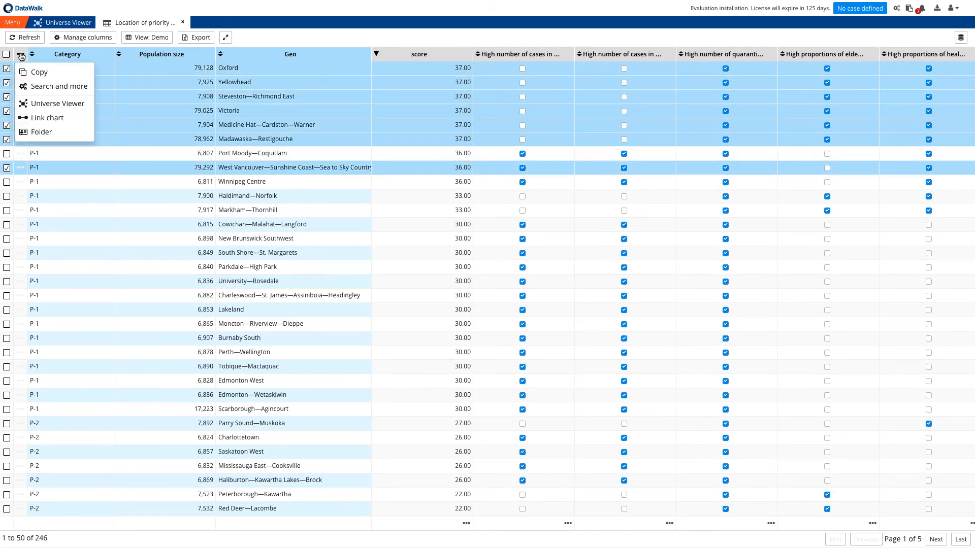
{"action": "left_click", "coordinate": [45, 117]}
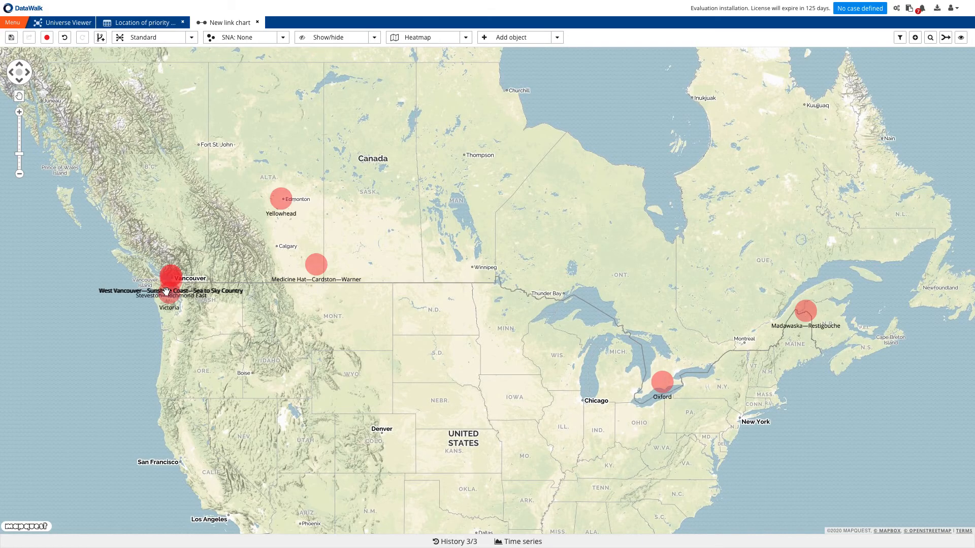
{"action": "scroll", "coordinate": [166, 292], "scroll_direction": "up", "scroll_amount": 4}
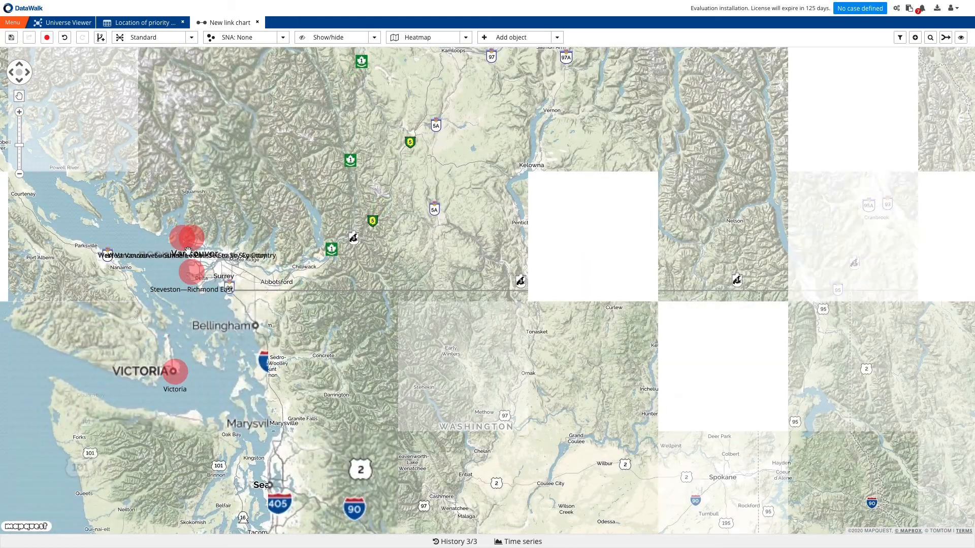
{"action": "scroll", "coordinate": [189, 254], "scroll_direction": "up", "scroll_amount": 2}
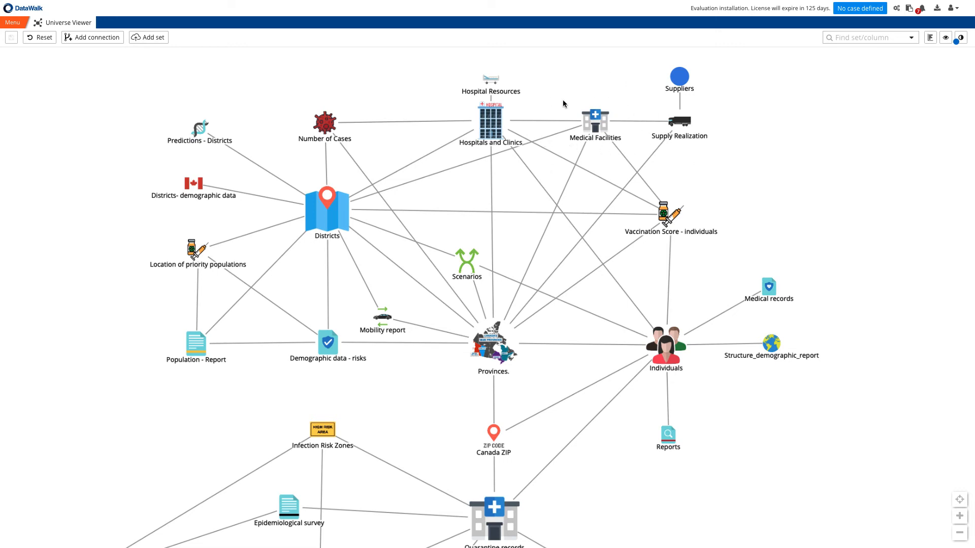
- Open the Supply Realization set as a table to review the distributors' January plan, realization and balance
{"action": "right_click", "coordinate": [681, 125]}
{"action": "left_click", "coordinate": [701, 196]}
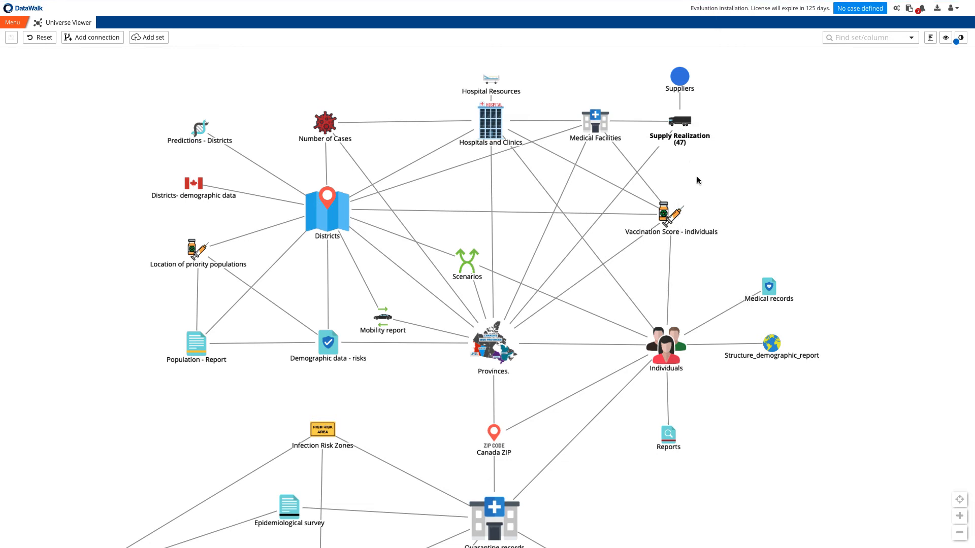
{"action": "double_click", "coordinate": [677, 127]}
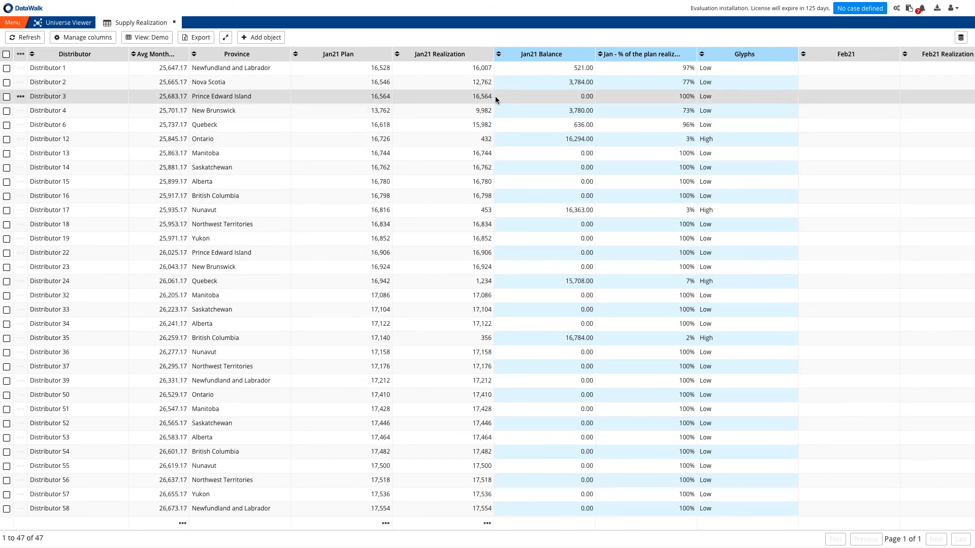
- Open the Workspace and display the results of the alert 1. Supply Alert - Difference < 10%
{"action": "left_click", "coordinate": [22, 26]}
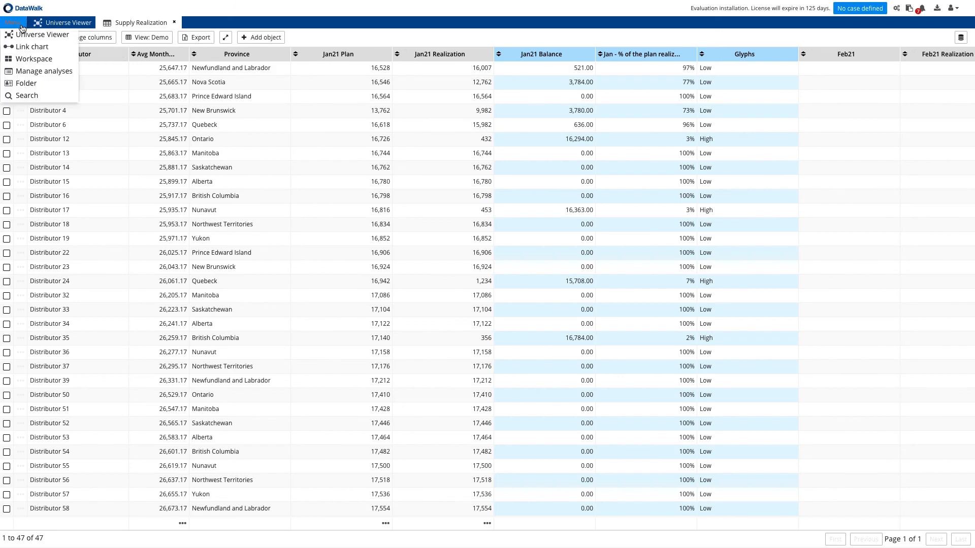
{"action": "left_click", "coordinate": [20, 59]}
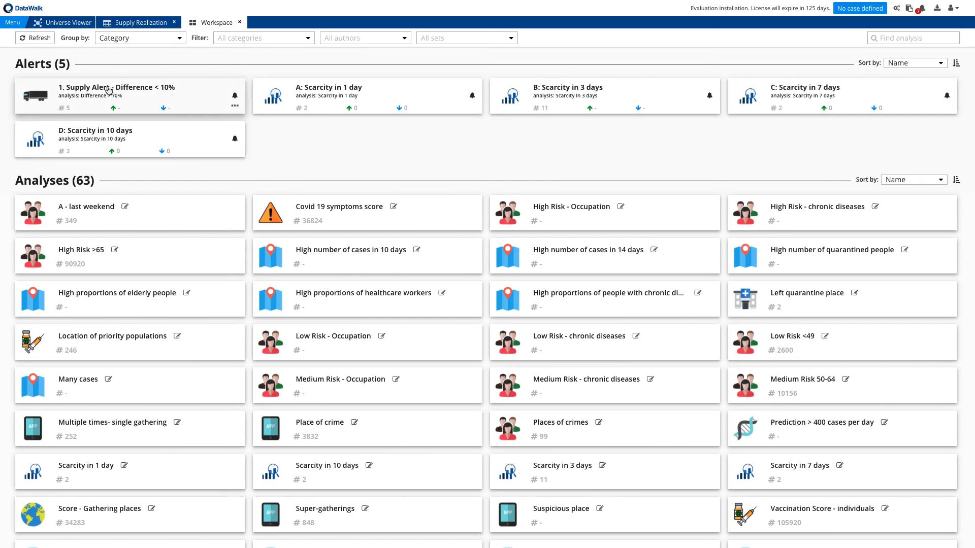
{"action": "left_click", "coordinate": [89, 95]}
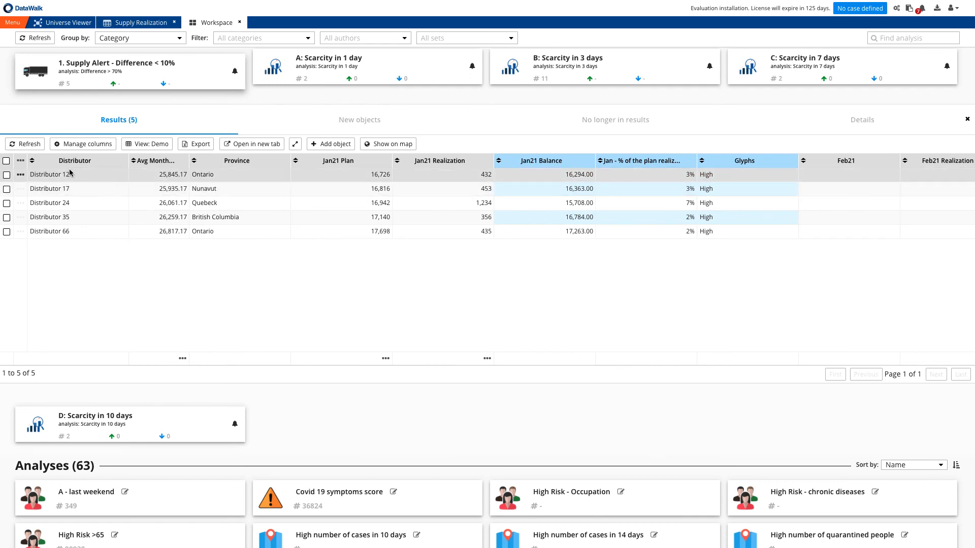
- Show all distributors from the supply alert results on a map and open the object preview for Distributor 17
{"action": "left_click", "coordinate": [7, 161]}
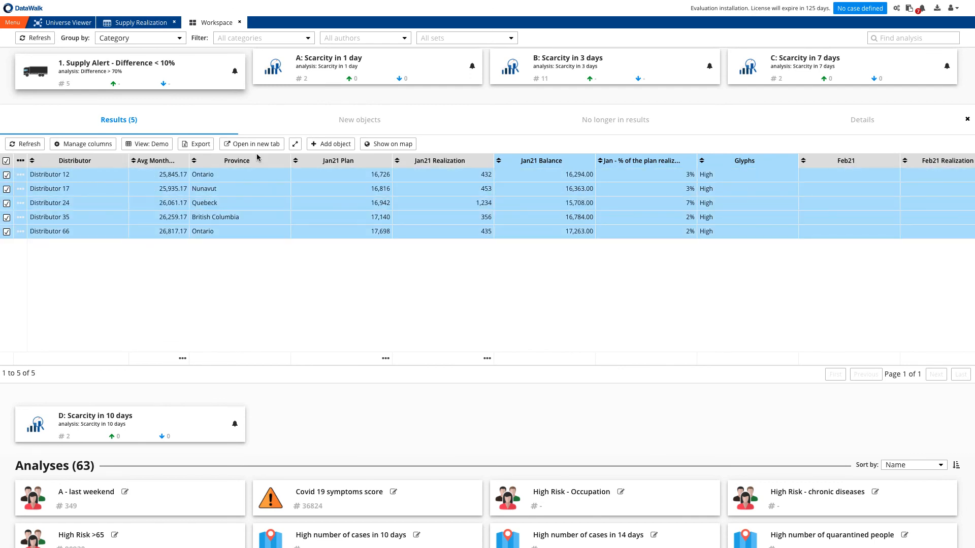
{"action": "left_click", "coordinate": [382, 144]}
{"action": "scroll", "coordinate": [381, 145], "scroll_direction": "down", "scroll_amount": 2}
{"action": "scroll", "coordinate": [381, 145], "scroll_direction": "up", "scroll_amount": 1}
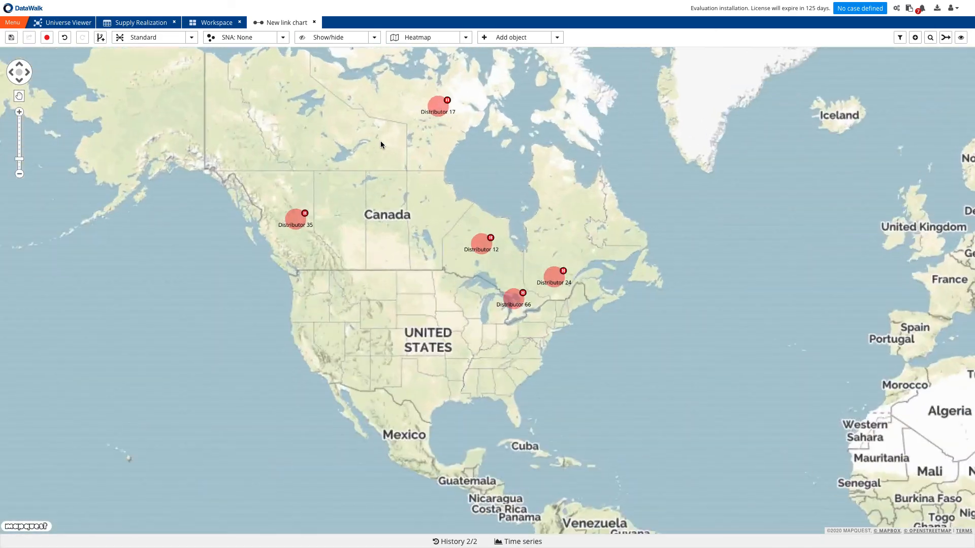
{"action": "scroll", "coordinate": [380, 144], "scroll_direction": "up", "scroll_amount": 1}
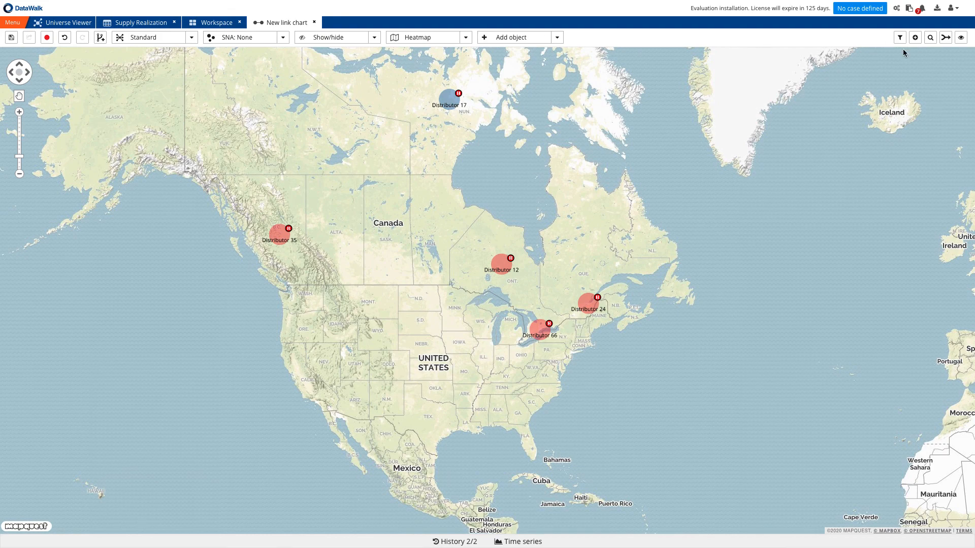
{"action": "left_click", "coordinate": [961, 37]}
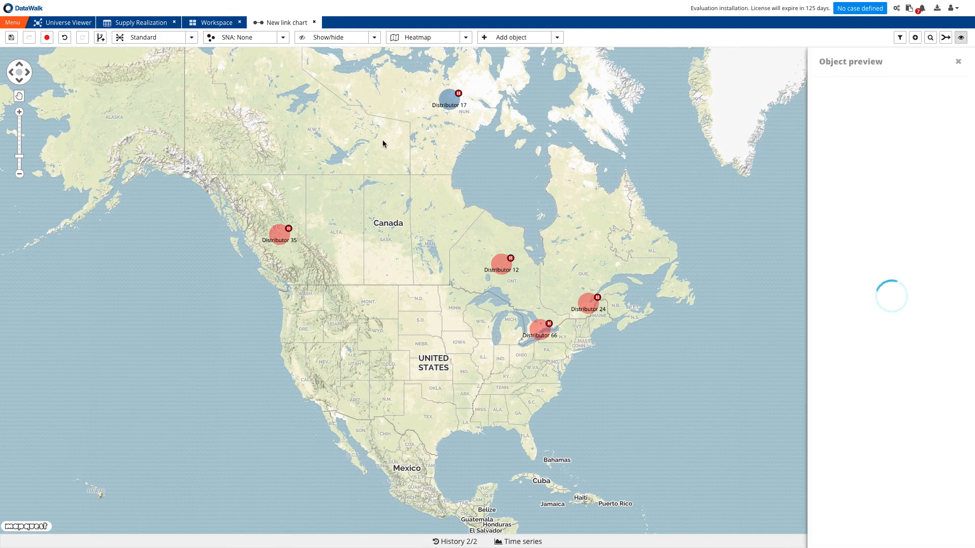